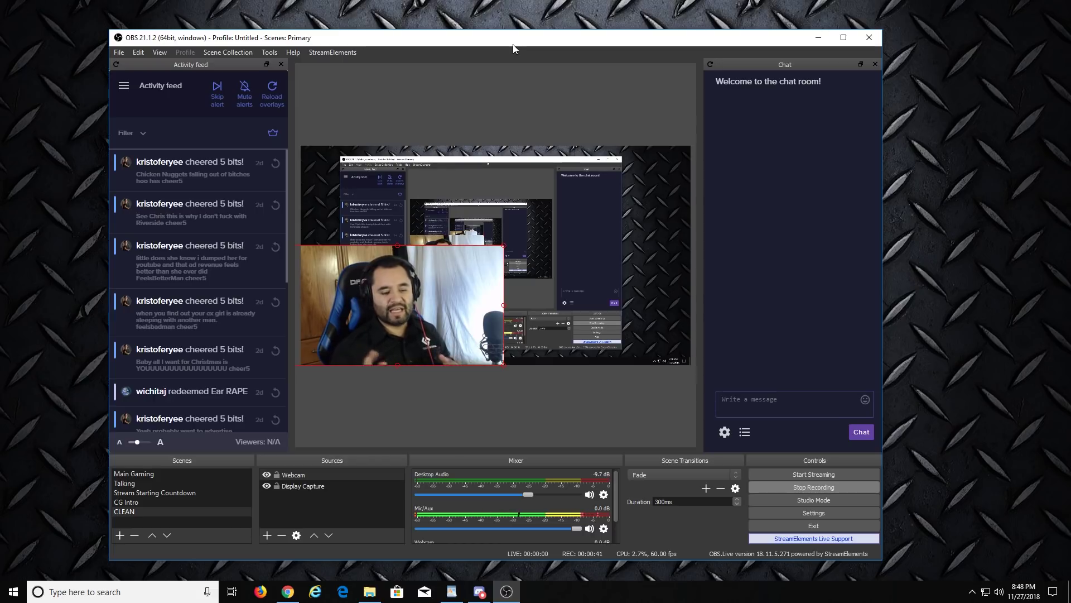
Bring Google Chrome to the front from the taskbar.
left_click(288, 591)
Switch to the XSplit VCam tab showing the xsplit.com/vcam page.
left_click(73, 9)
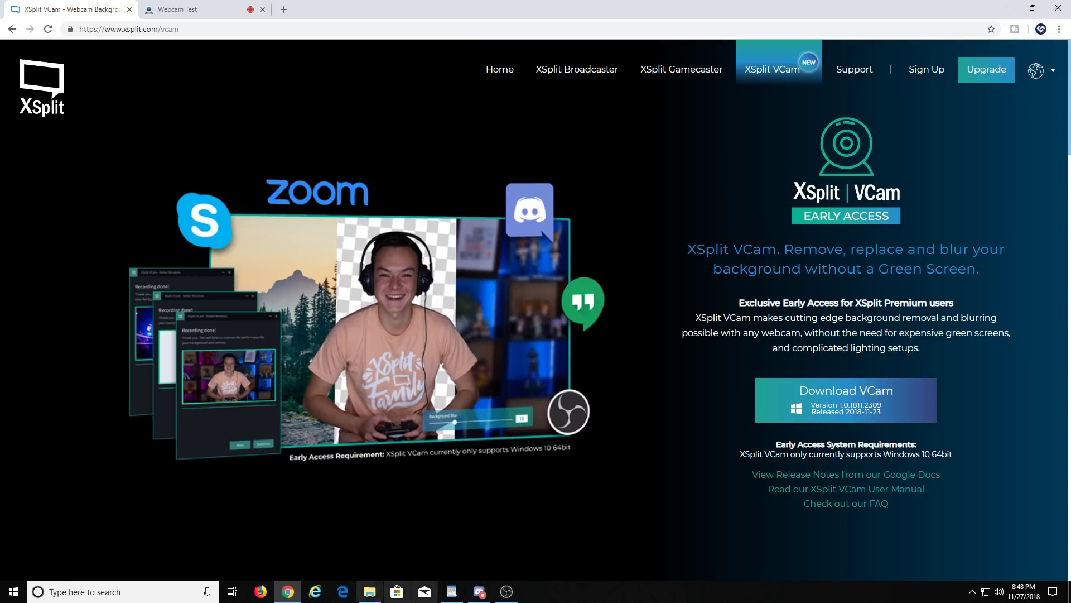
Open XSplit VCam from the hidden tray icons, minimize Chrome, and center the VCam window.
left_click(978, 599)
left_click(1005, 570)
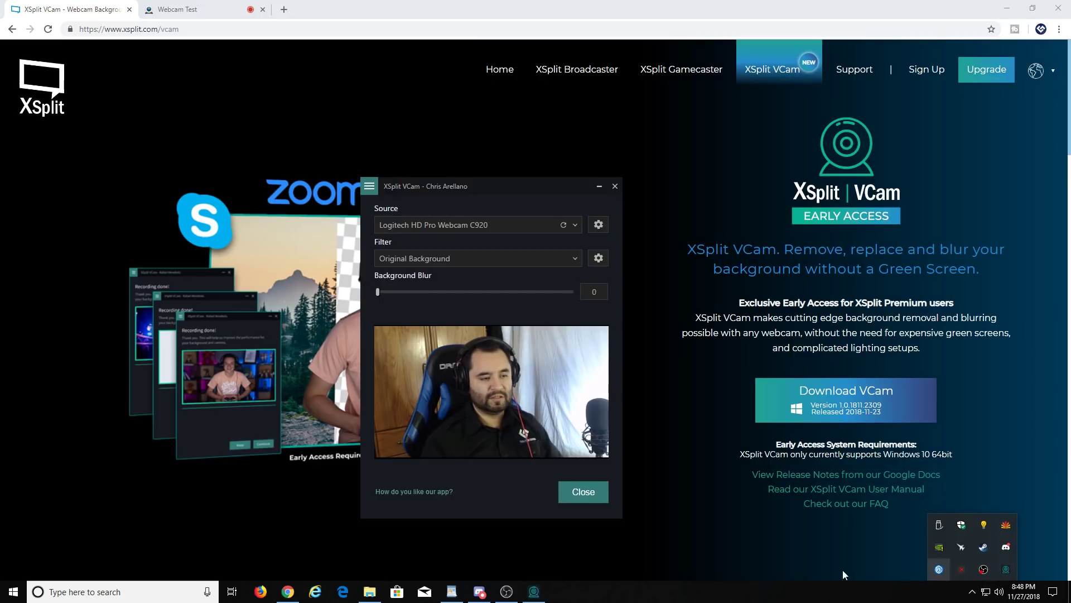
left_click(1007, 8)
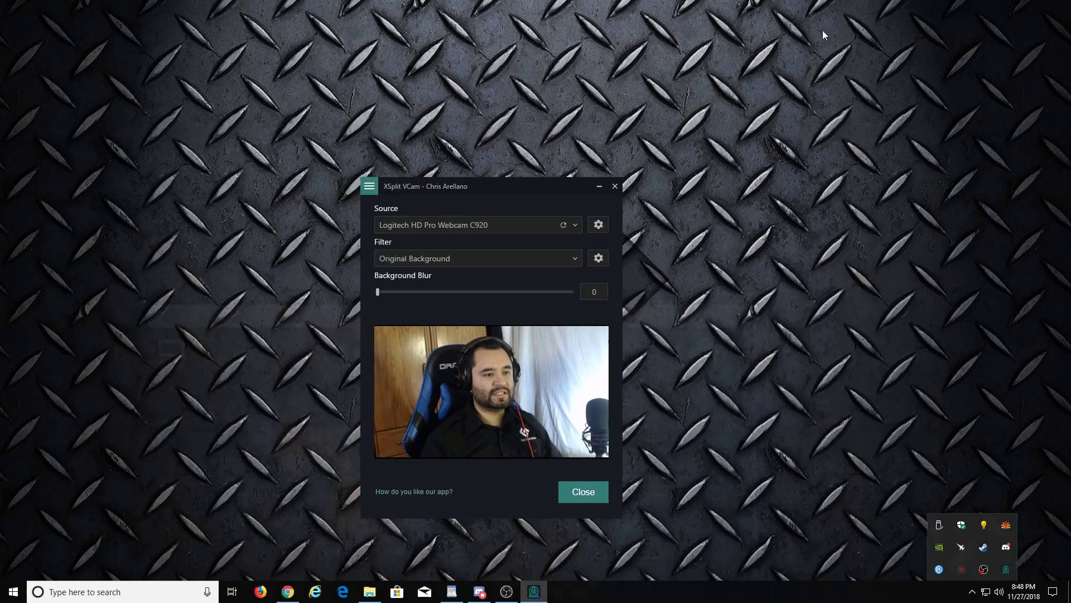
left_click_drag(504, 187, 525, 112)
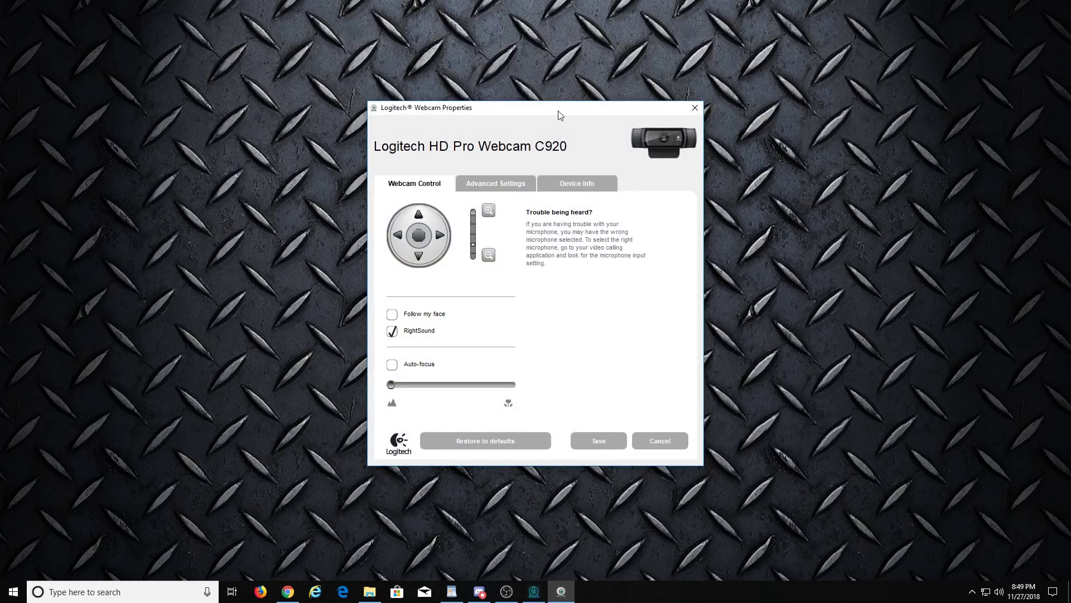
Browse the C920's Advanced Settings, Device Info and Webcam Control tabs, then cancel without changes.
left_click_drag(560, 116, 527, 114)
left_click(475, 178)
left_click(401, 185)
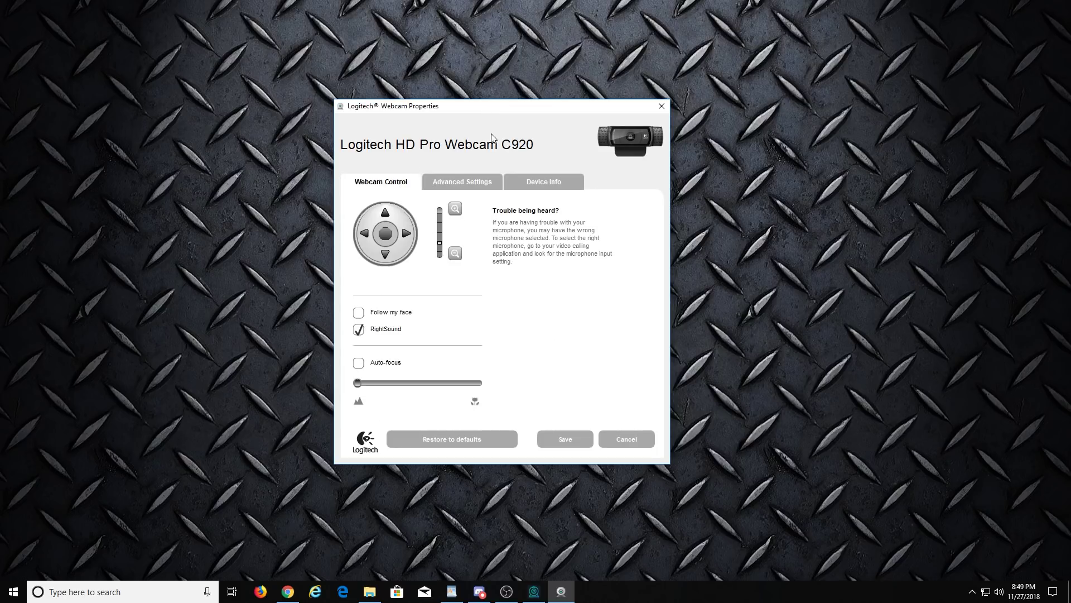
left_click_drag(518, 107, 725, 92)
left_click(681, 168)
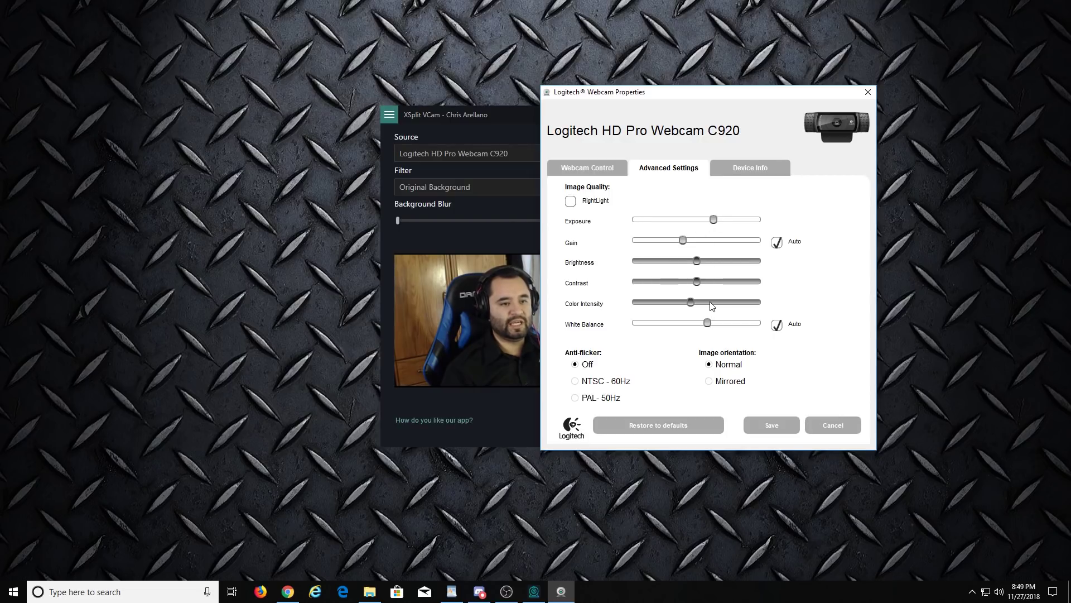
left_click(727, 169)
left_click(616, 172)
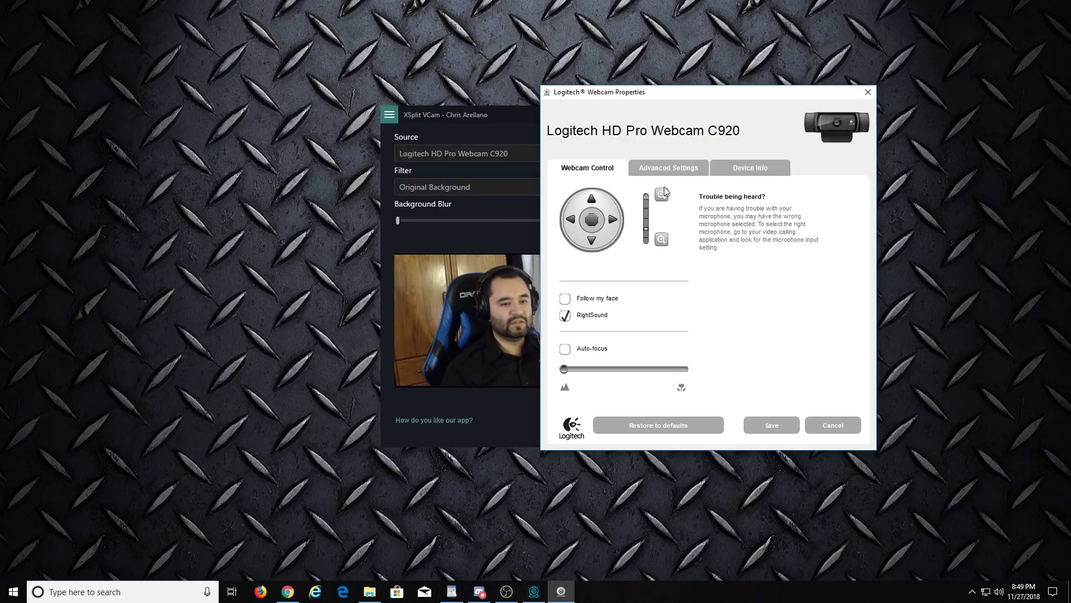
left_click(833, 428)
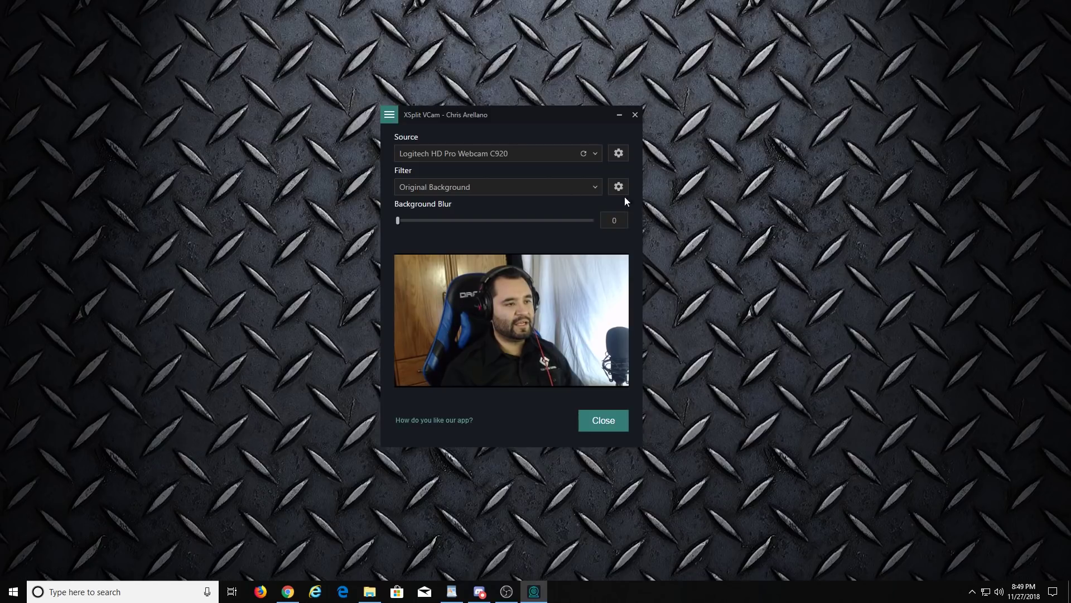
left_click(590, 192)
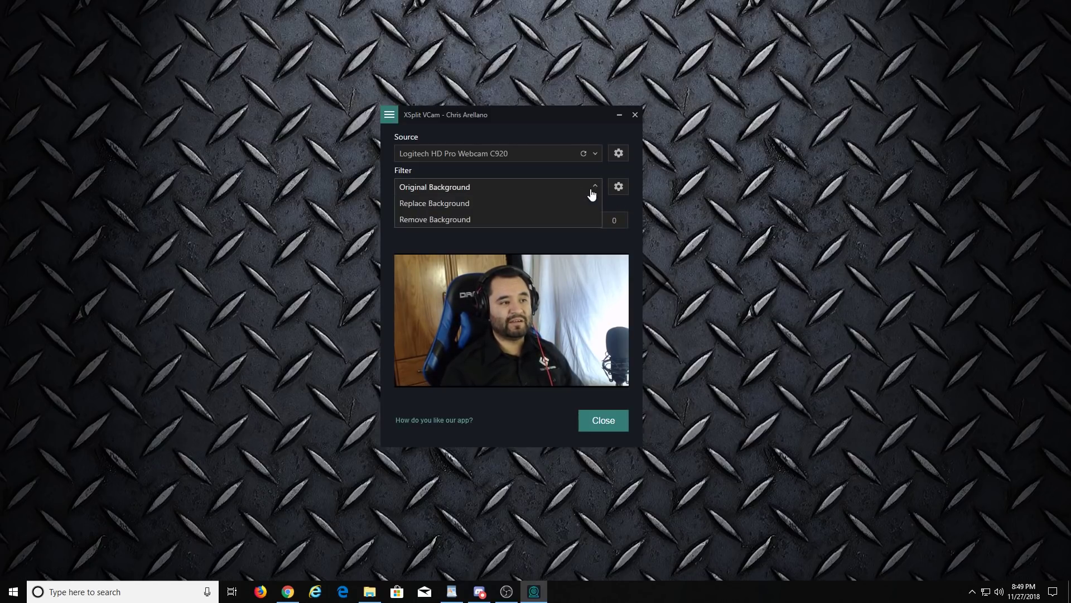
left_click(584, 193)
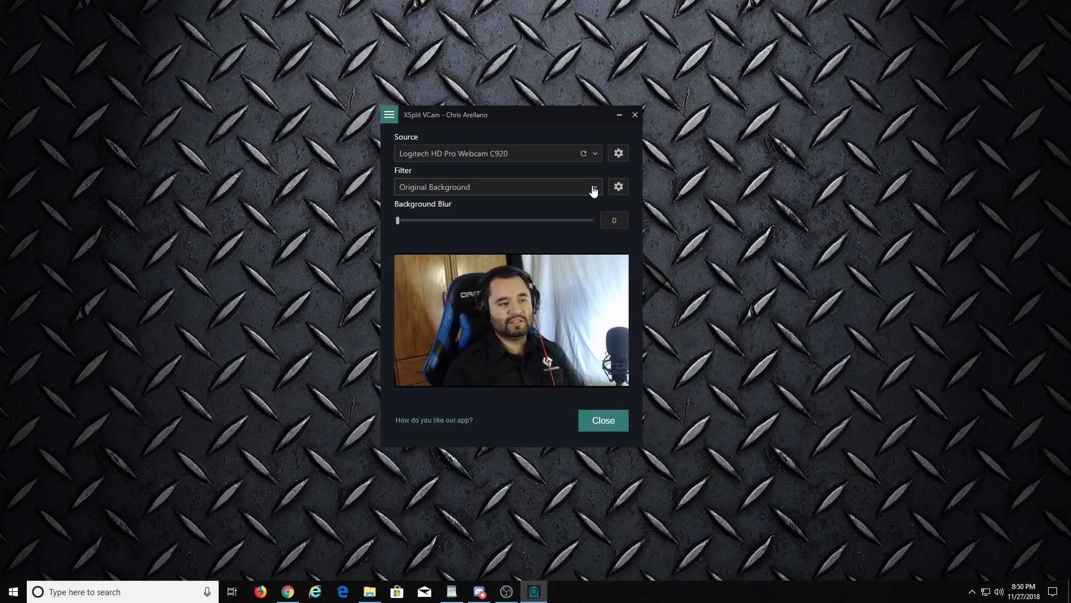
Apply the Remove Background filter to the C920 webcam feed.
left_click(575, 191)
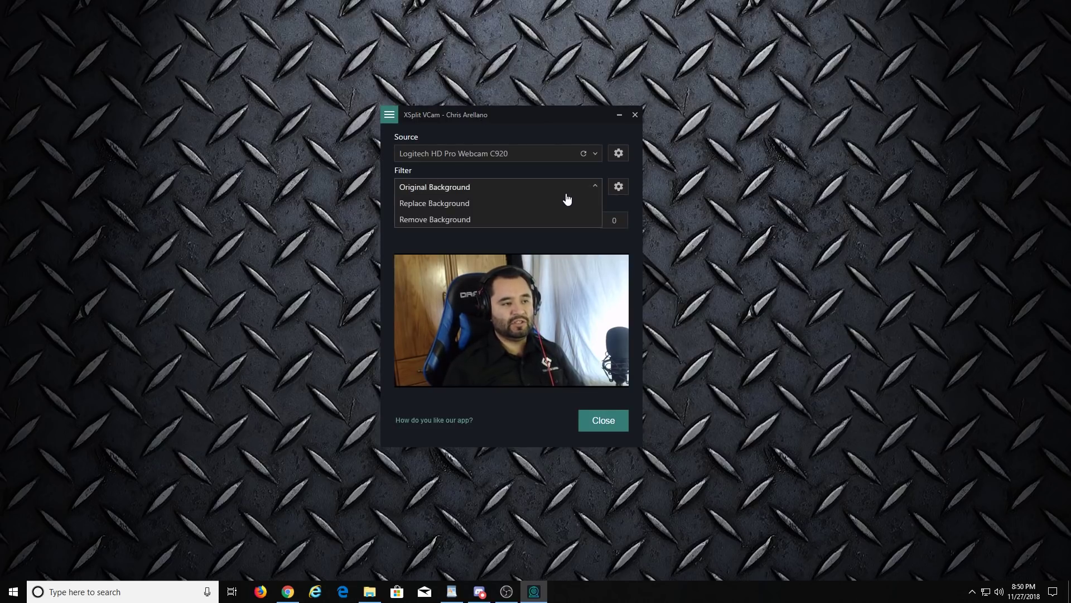
left_click(432, 220)
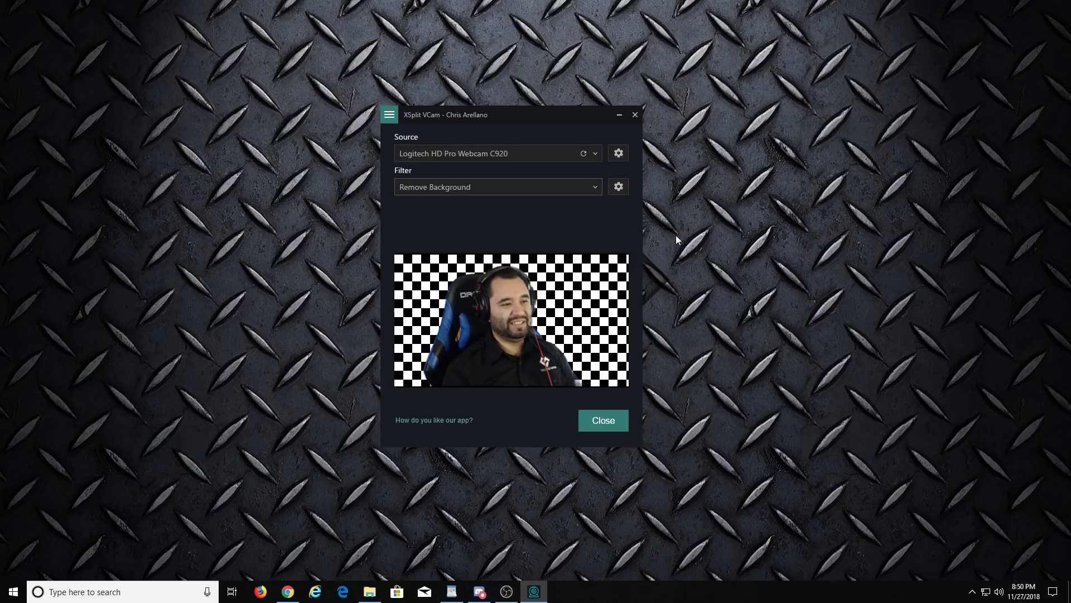
Apply Replace Background with the diamond-plate image, trying blur 17, 20, 77, 14, then 0.
left_click(594, 190)
left_click(500, 207)
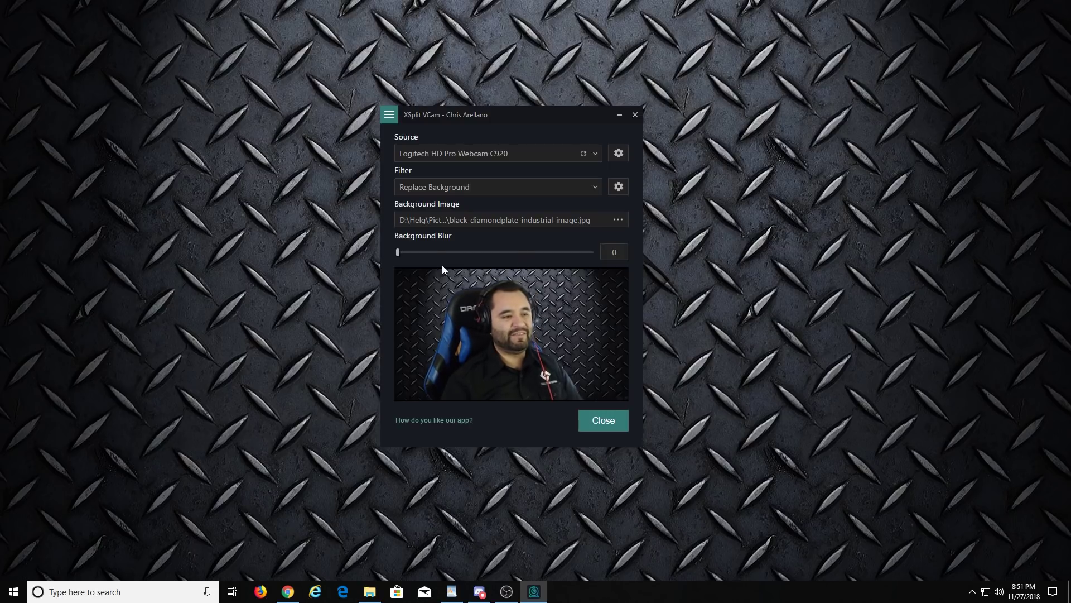
left_click(431, 252)
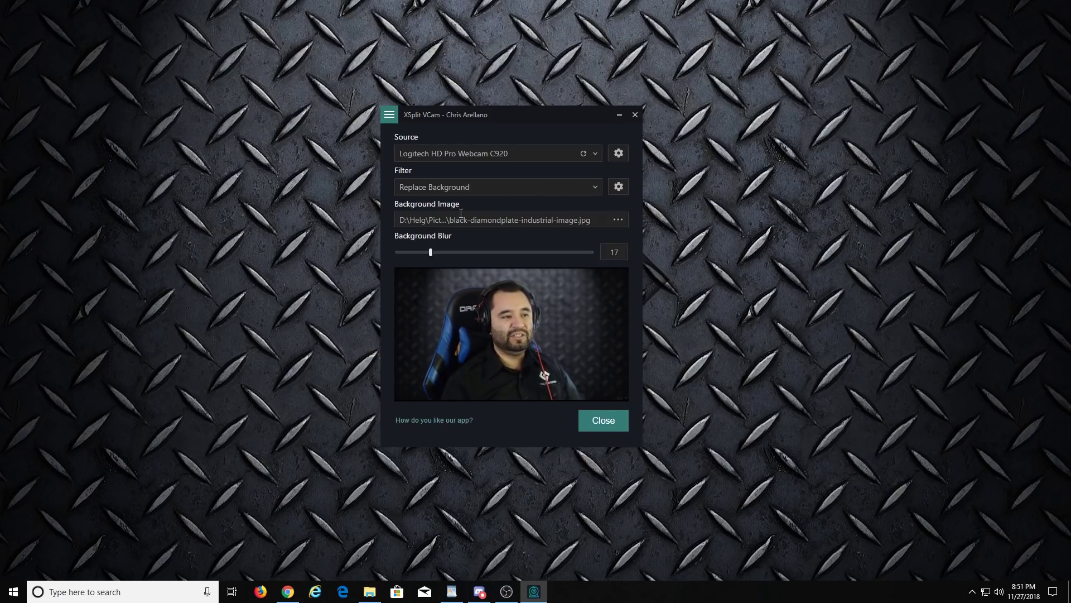
left_click(437, 252)
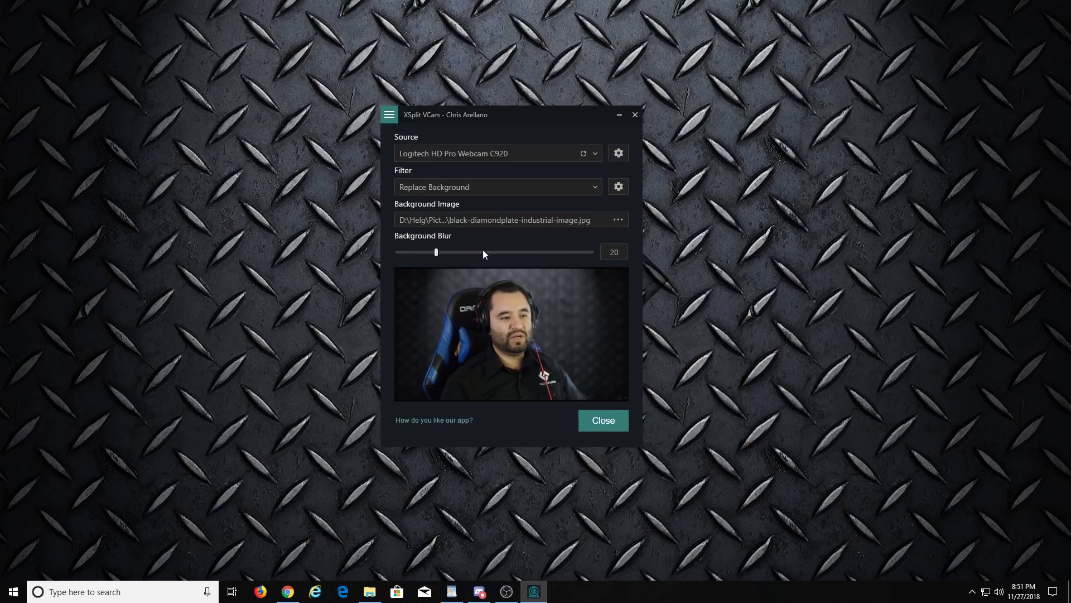
left_click(546, 253)
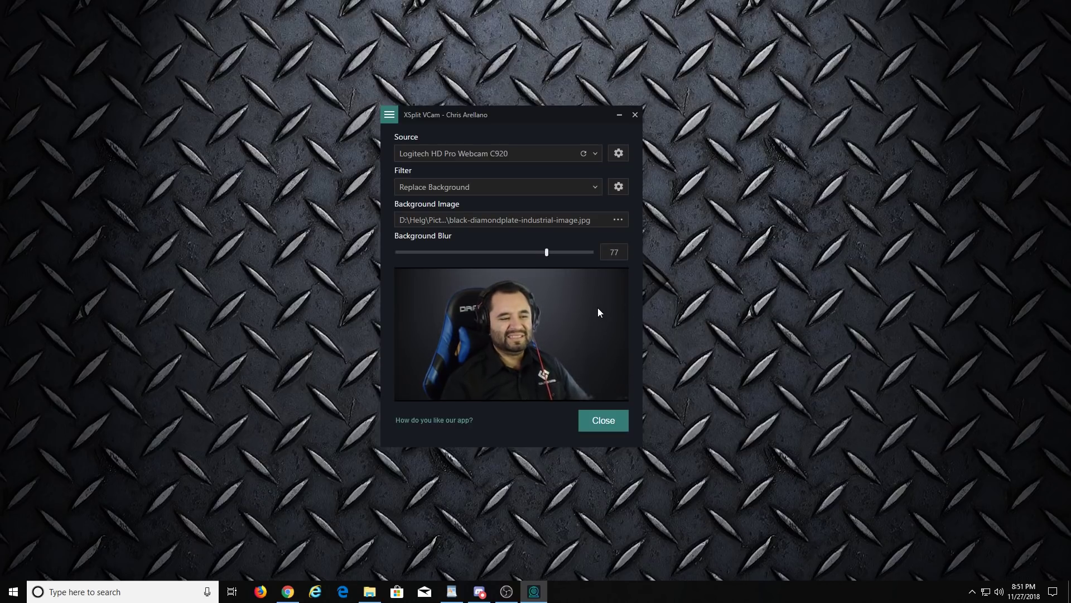
left_click_drag(439, 251, 431, 253)
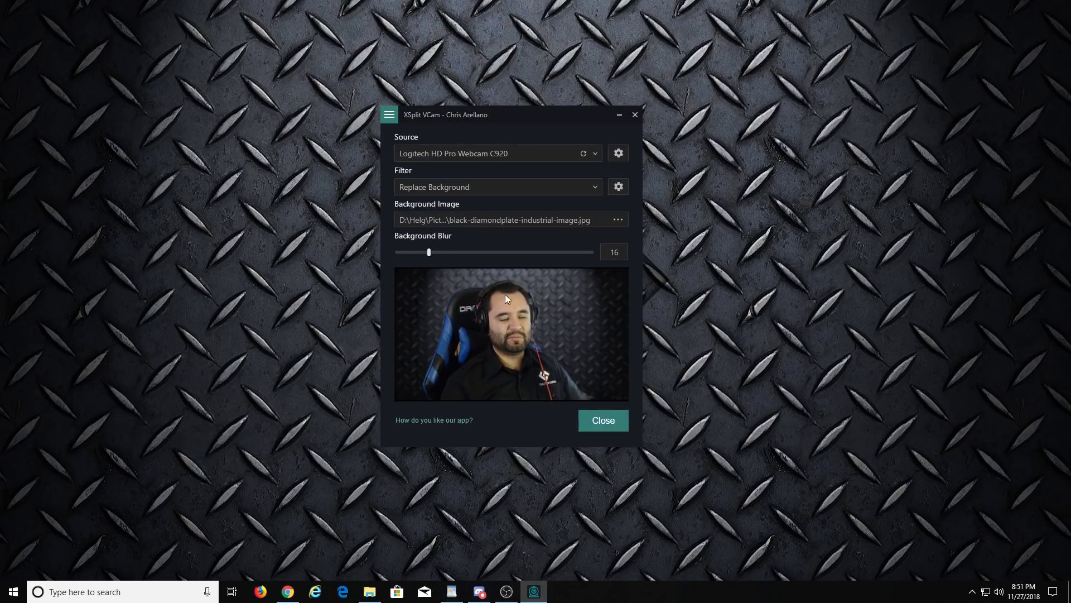
left_click_drag(429, 252, 380, 255)
Switch to Original Background, blur it to 38, then return the blur to 0.
left_click(478, 187)
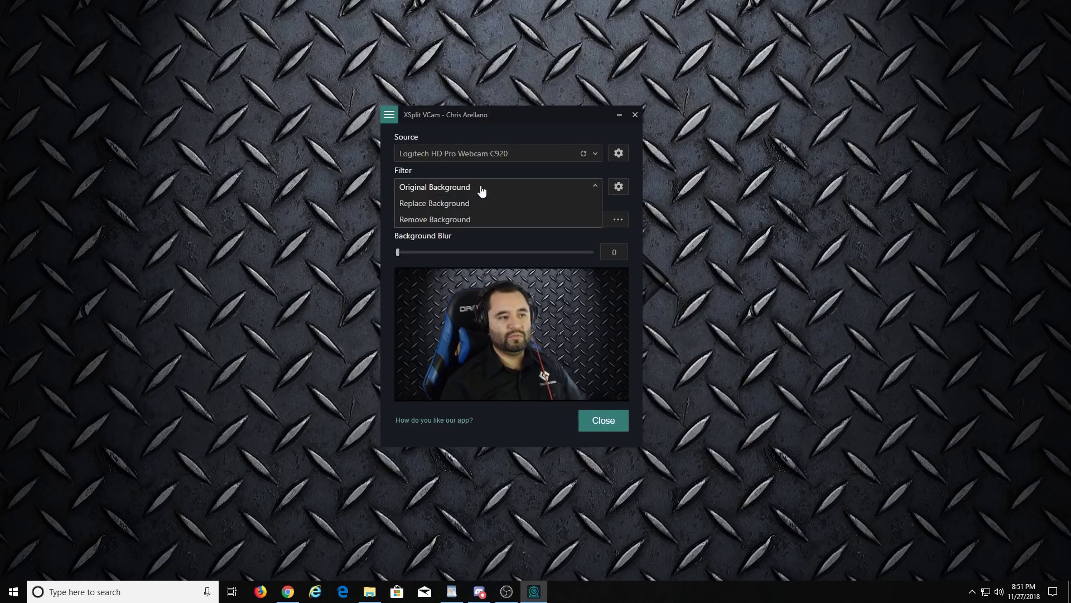
left_click(447, 186)
left_click_drag(398, 221, 472, 224)
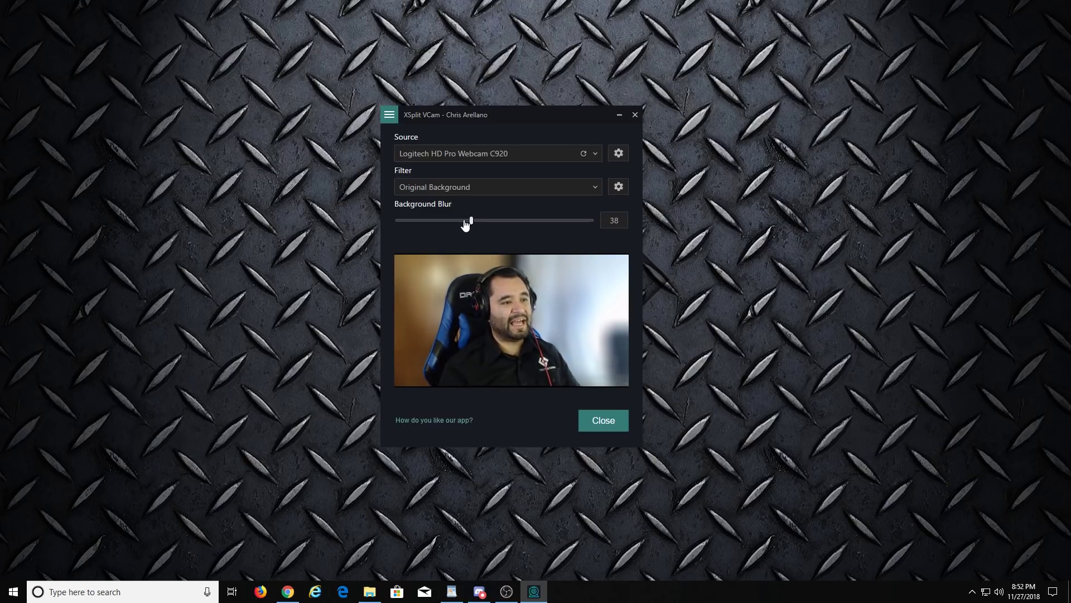
left_click_drag(472, 222, 423, 230)
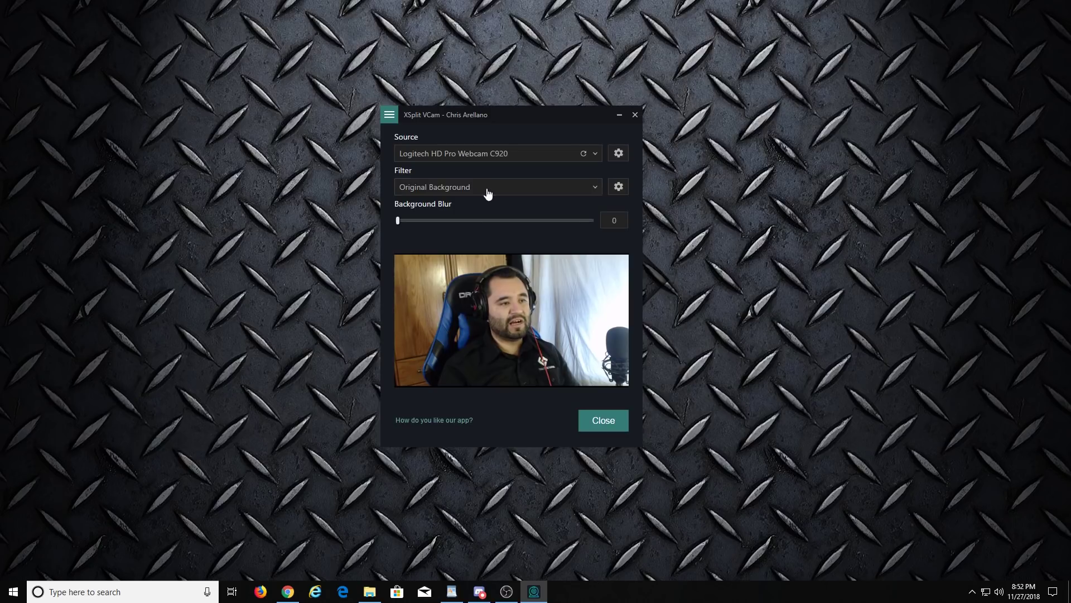
Reapply the Remove Background filter and shift the VCam window slightly down-right.
left_click(487, 192)
left_click(441, 219)
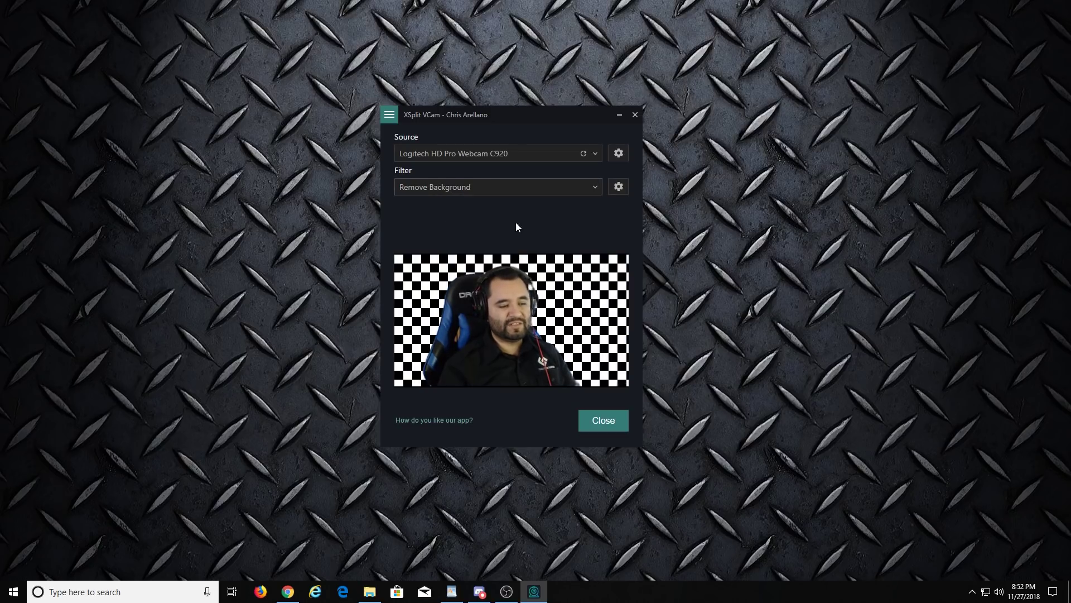
left_click_drag(552, 116, 571, 143)
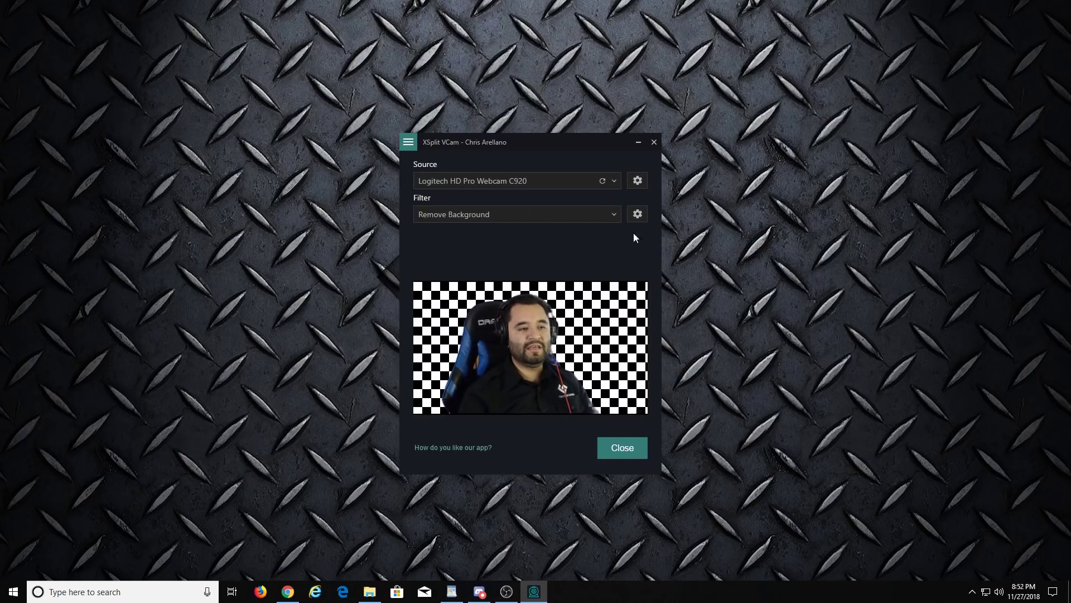
left_click(637, 214)
mouse_move(641, 232)
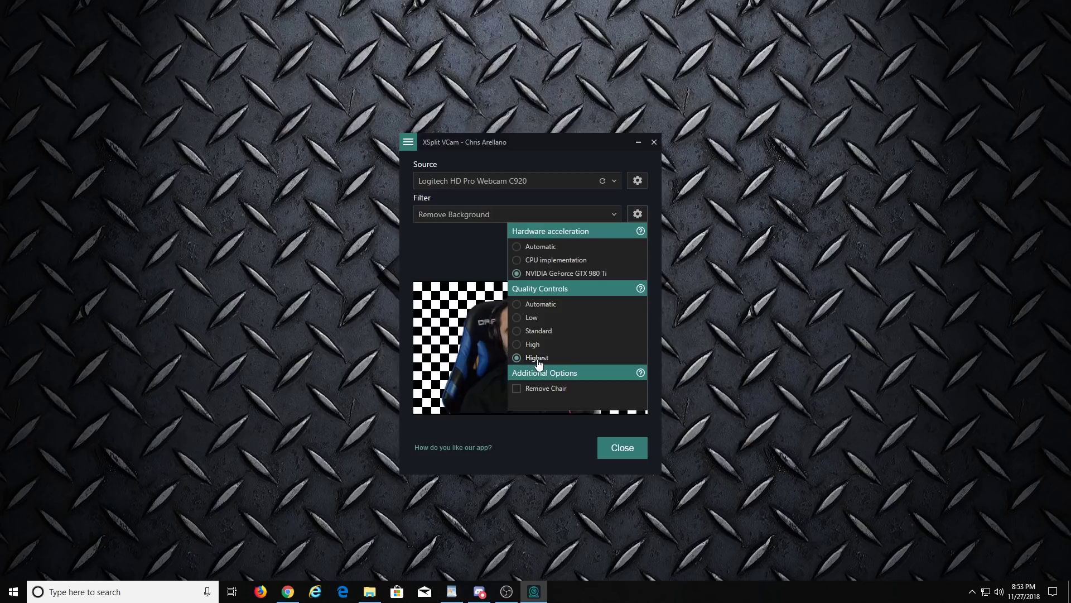
left_click(482, 256)
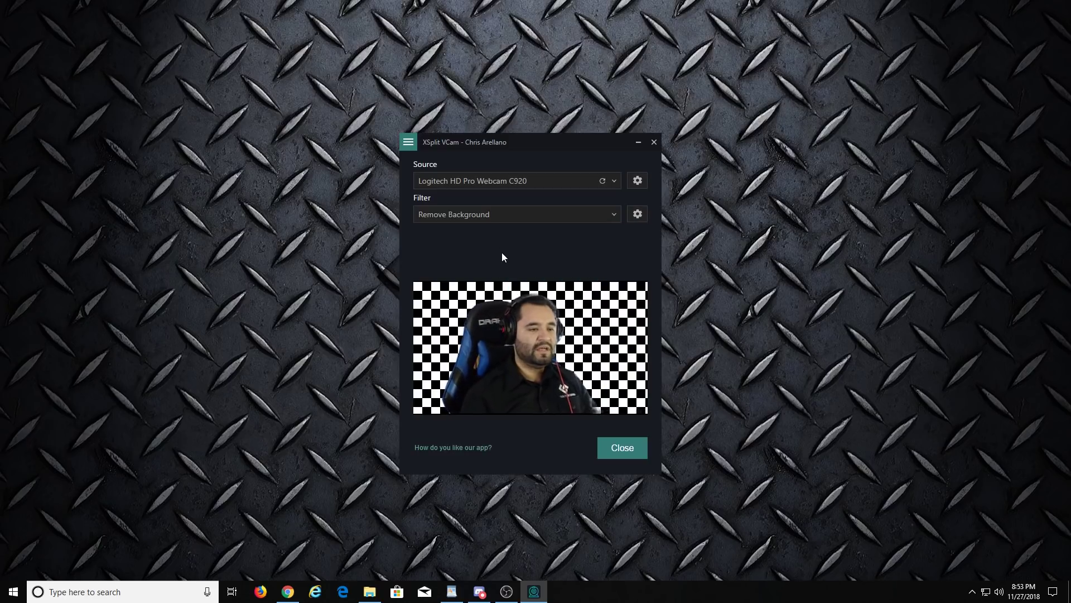
left_click(638, 214)
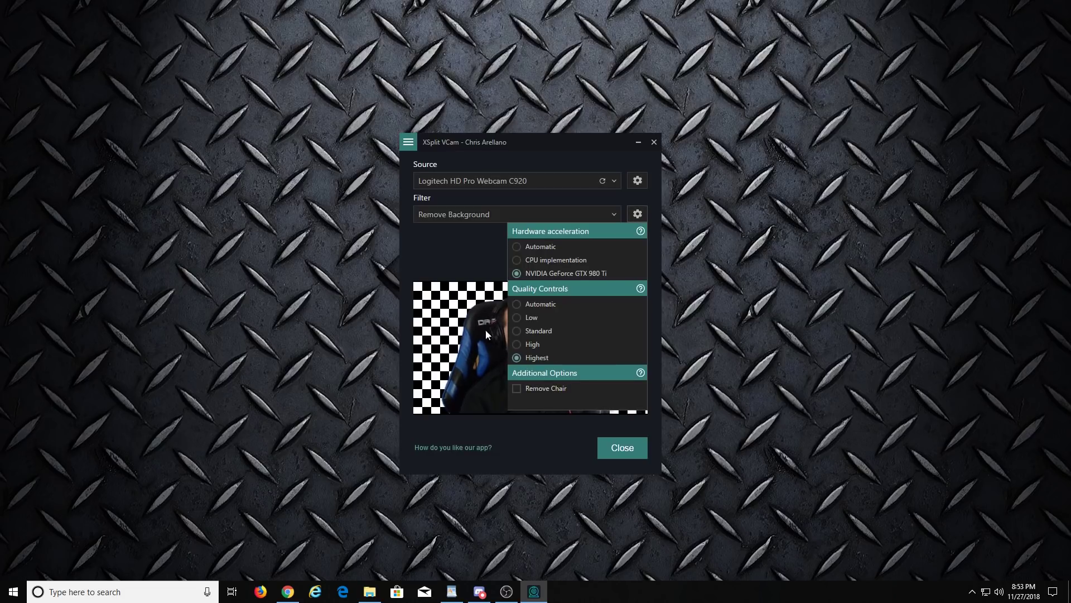
left_click(471, 239)
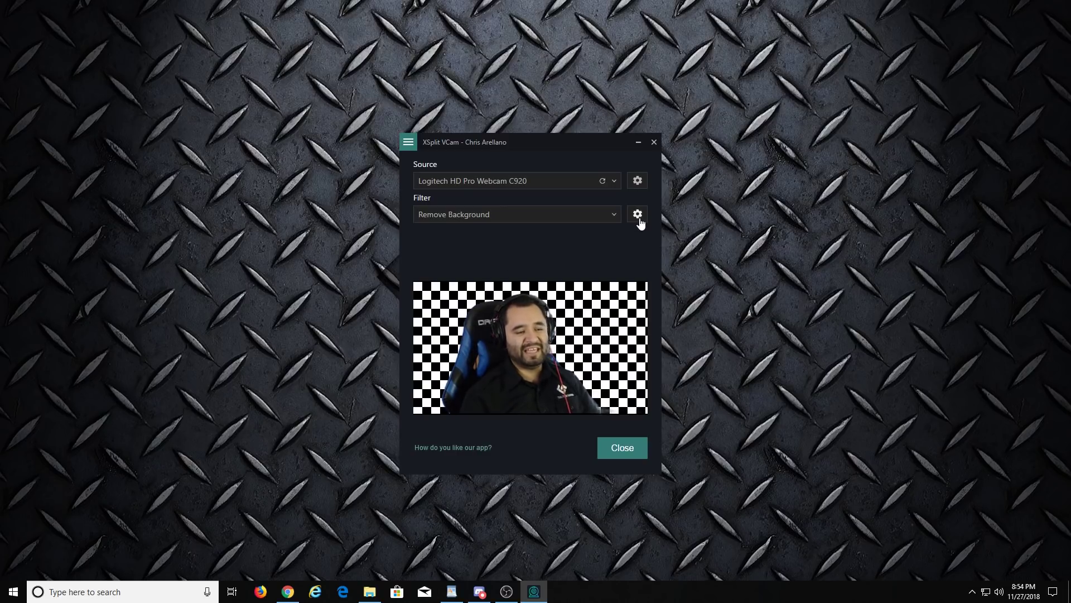
left_click(639, 224)
Open and close the Filter gear settings several times without changing anything.
left_click(487, 256)
left_click(642, 222)
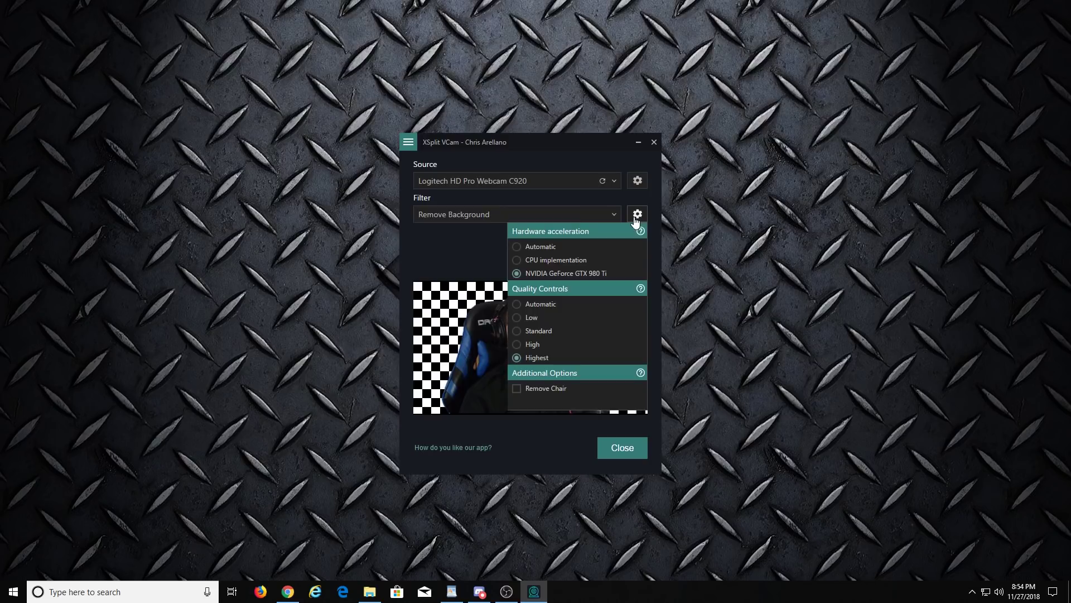
left_click(463, 255)
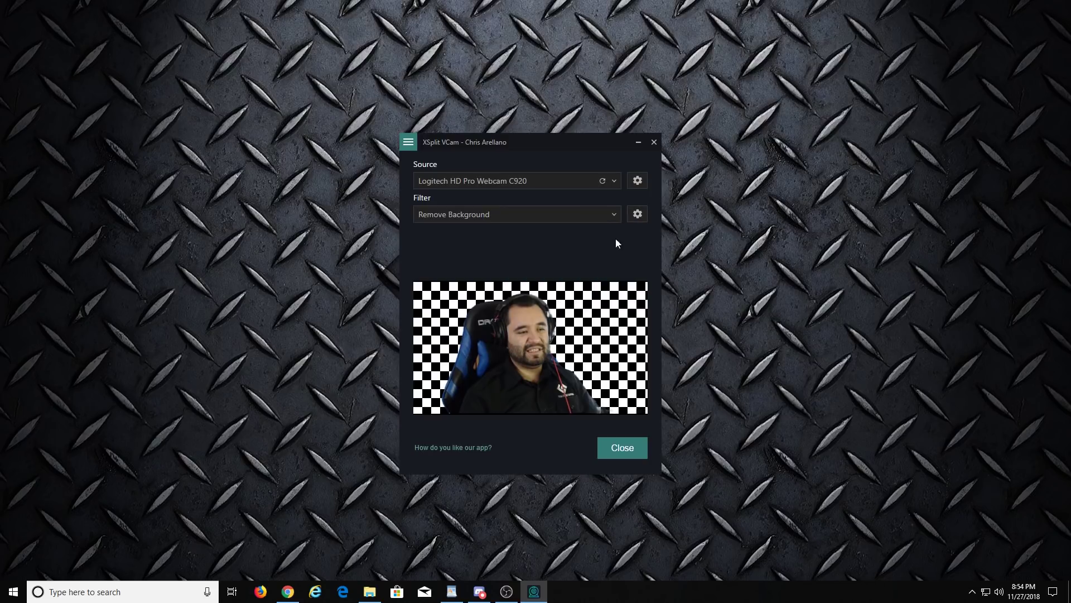
left_click(639, 219)
left_click(486, 252)
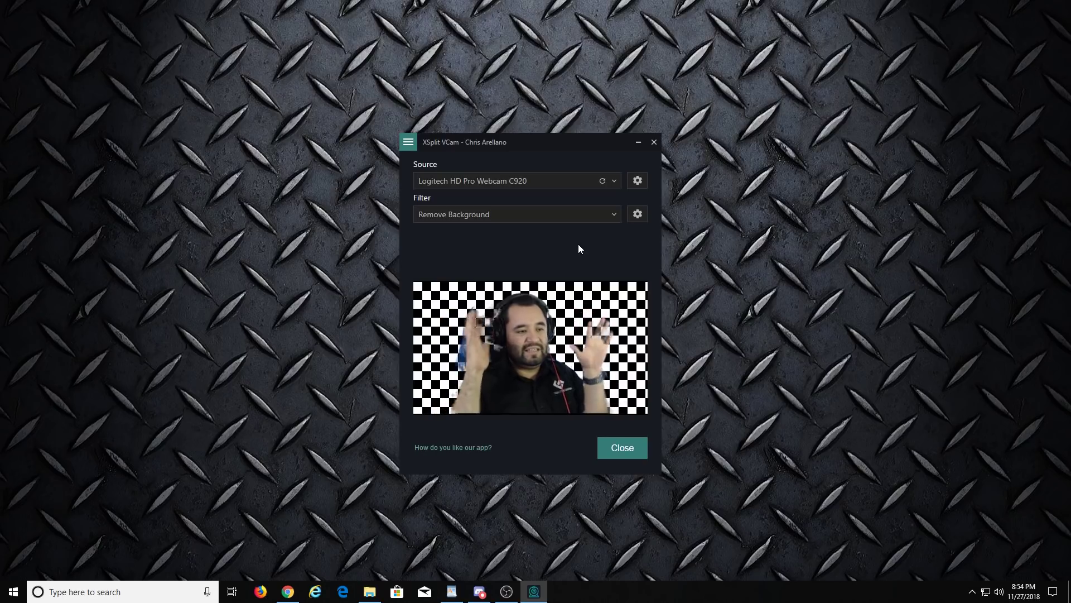
left_click(638, 214)
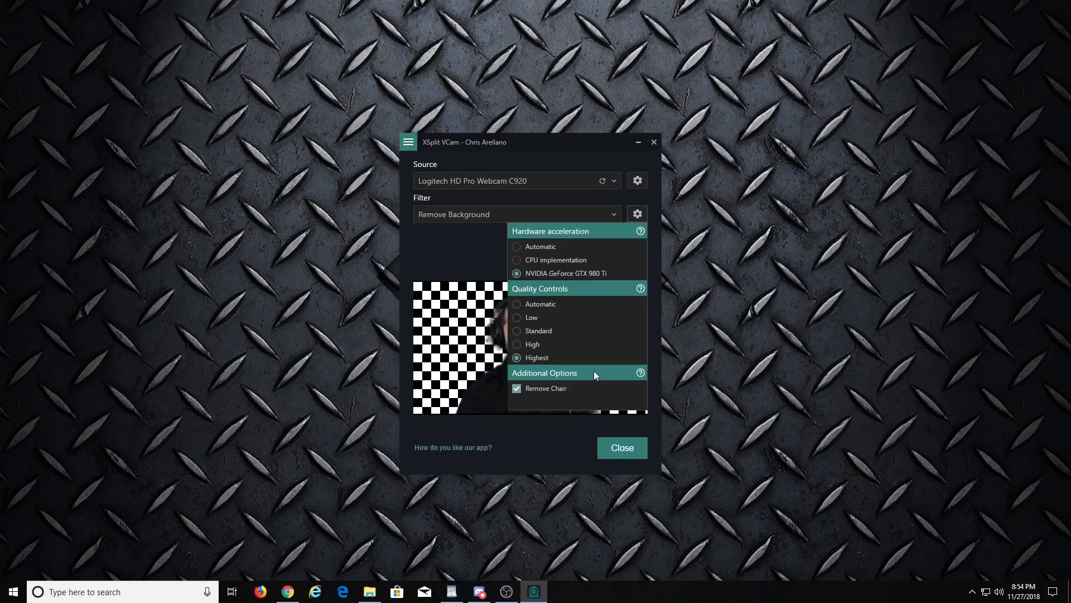
left_click(472, 242)
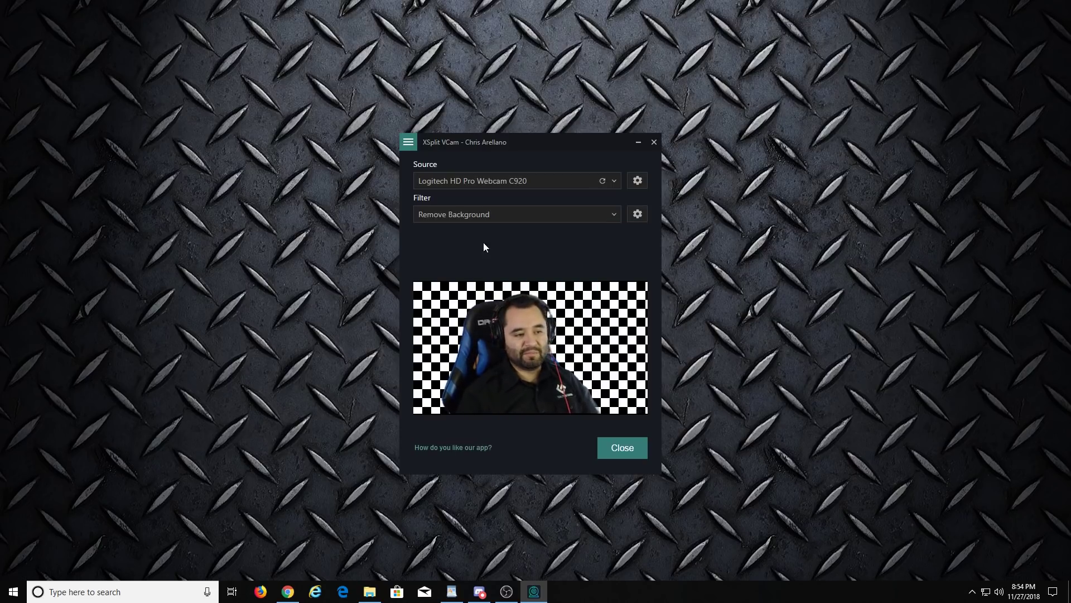
Send VCam to the tray, bring up OBS's CLEAN scene, then reopen and close VCam.
left_click(638, 143)
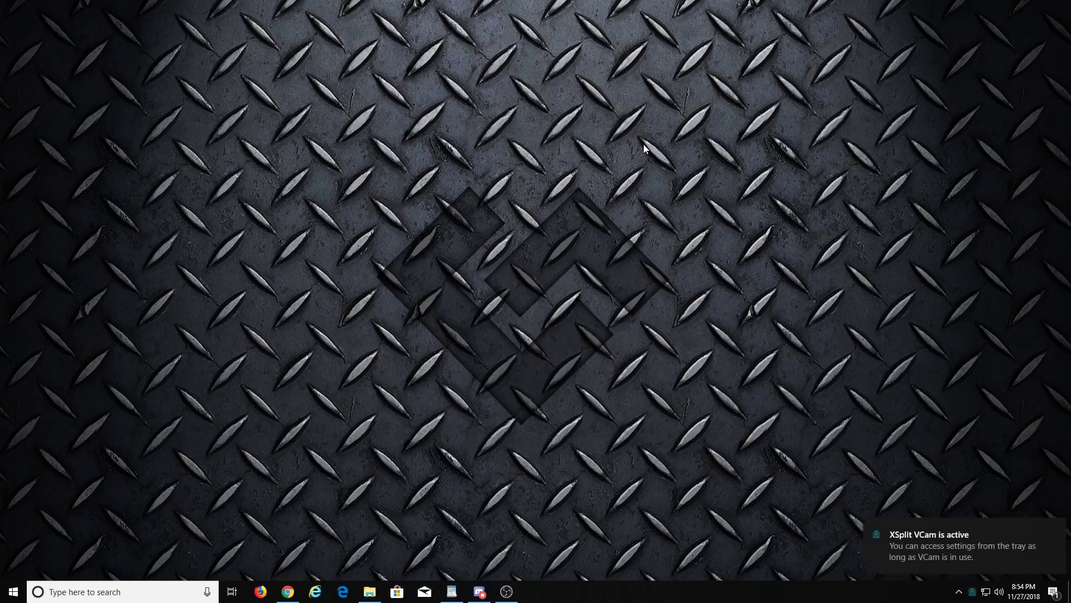
left_click(508, 592)
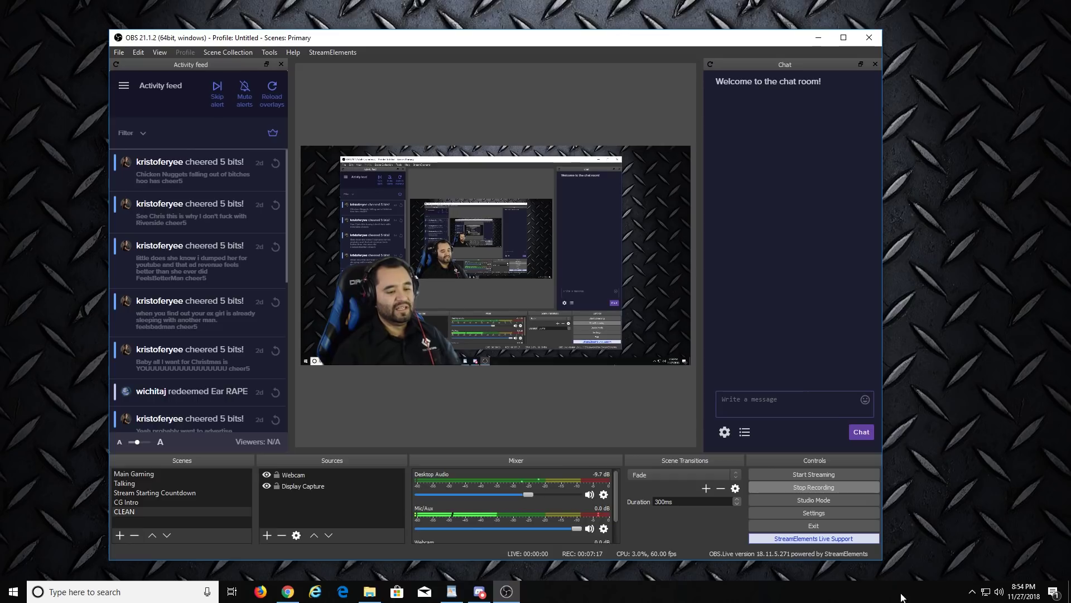
left_click(972, 591)
left_click(1006, 569)
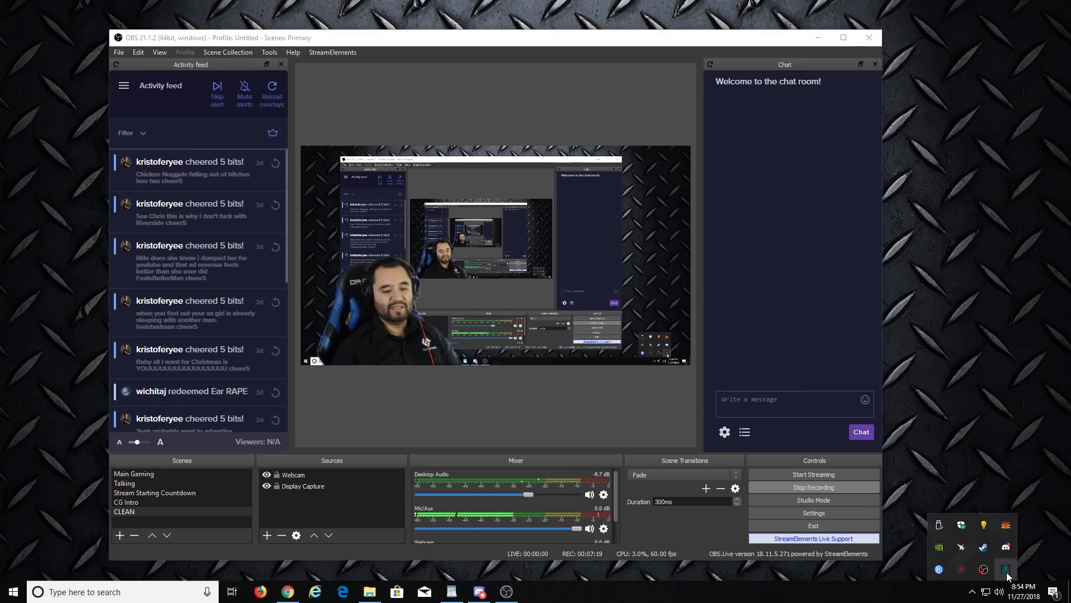
left_click(654, 142)
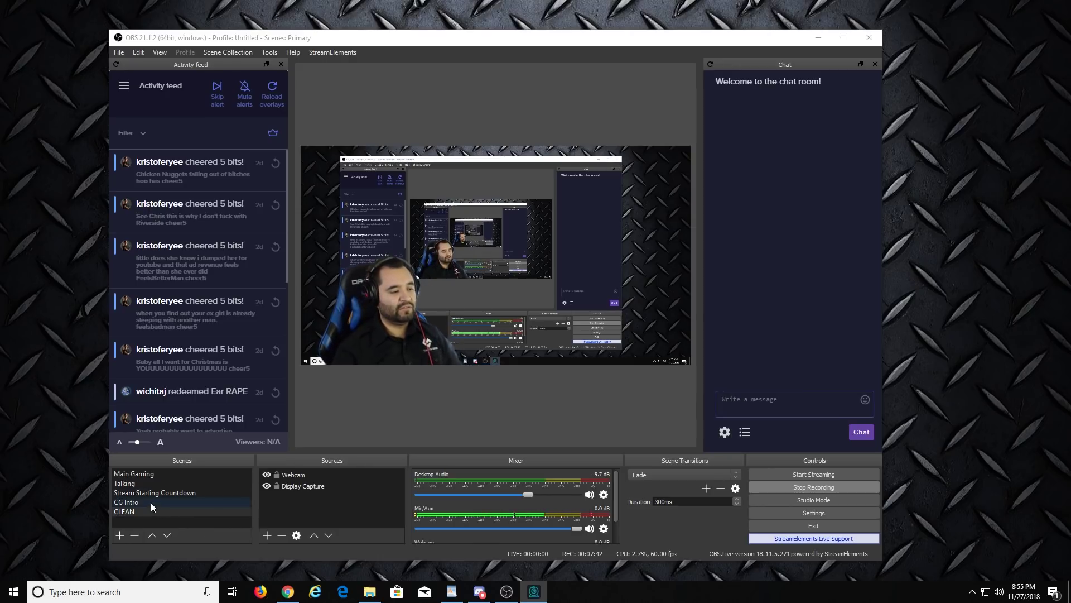
Switch OBS to the Talking scene, then bring the Chrome browser window forward.
left_click(143, 483)
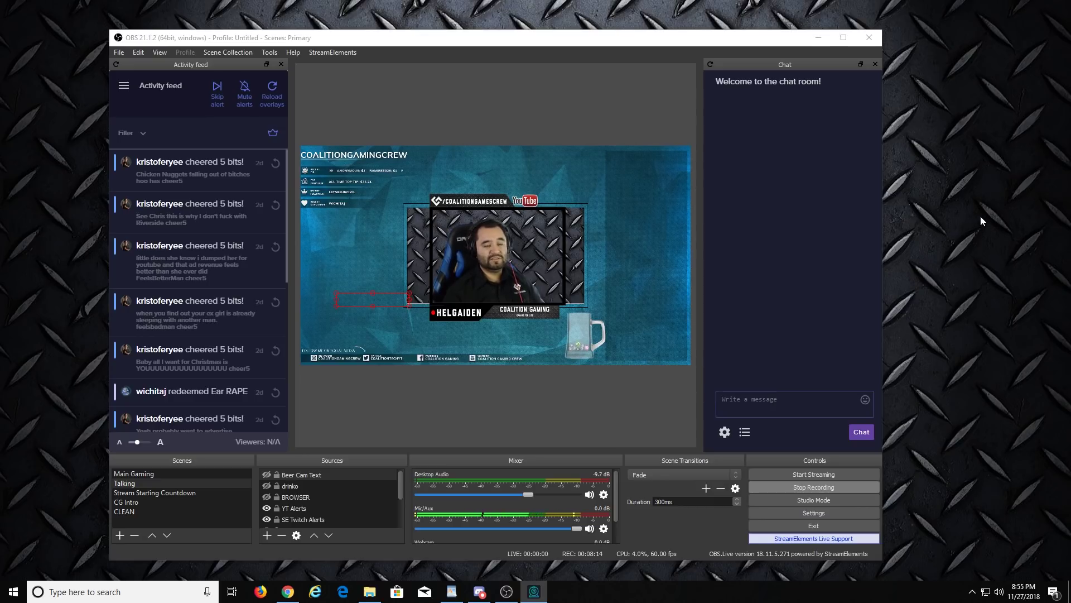
left_click(290, 599)
left_click(204, 10)
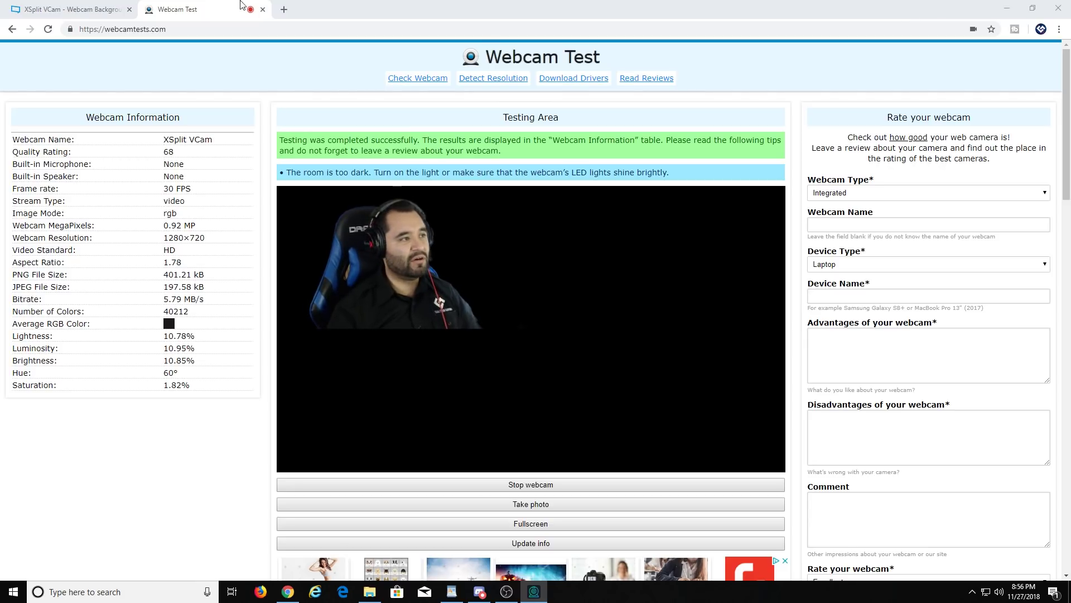
left_click(1007, 7)
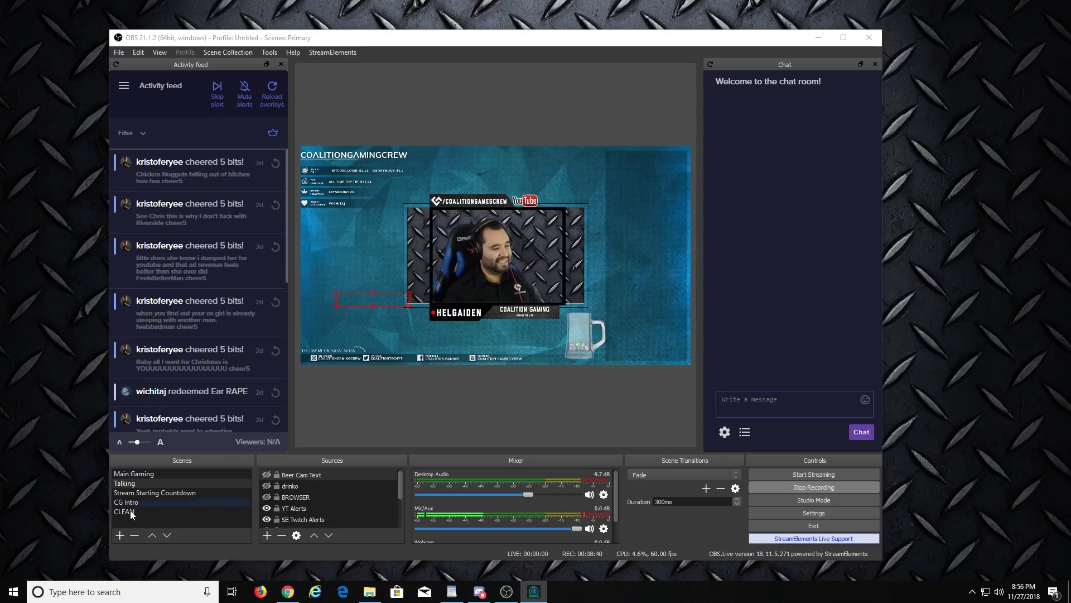
Deselect the Beer Cam Text source in the Talking scene preview.
left_click(422, 433)
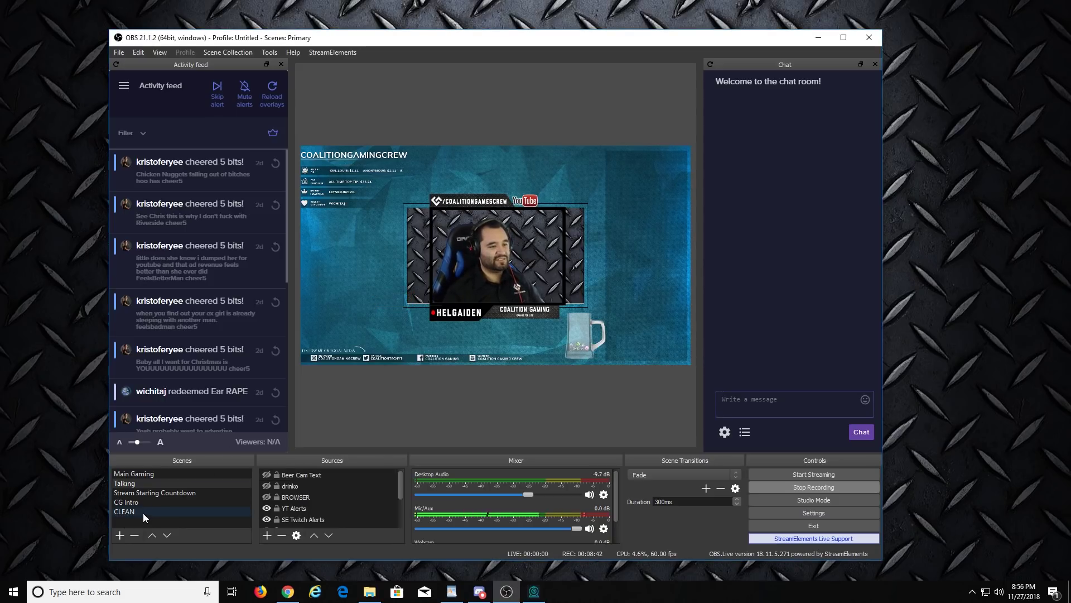